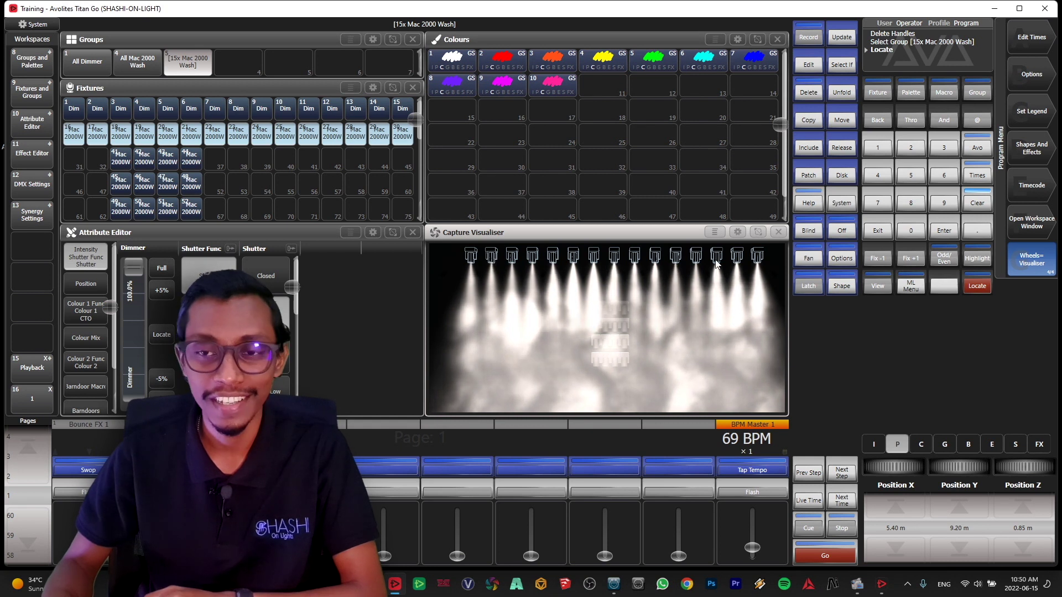
- Apply the yellow palette to the 15x Mac 2000 Wash group, record it as a cue on playback 5, and clear the programmer
left_click(611, 64)
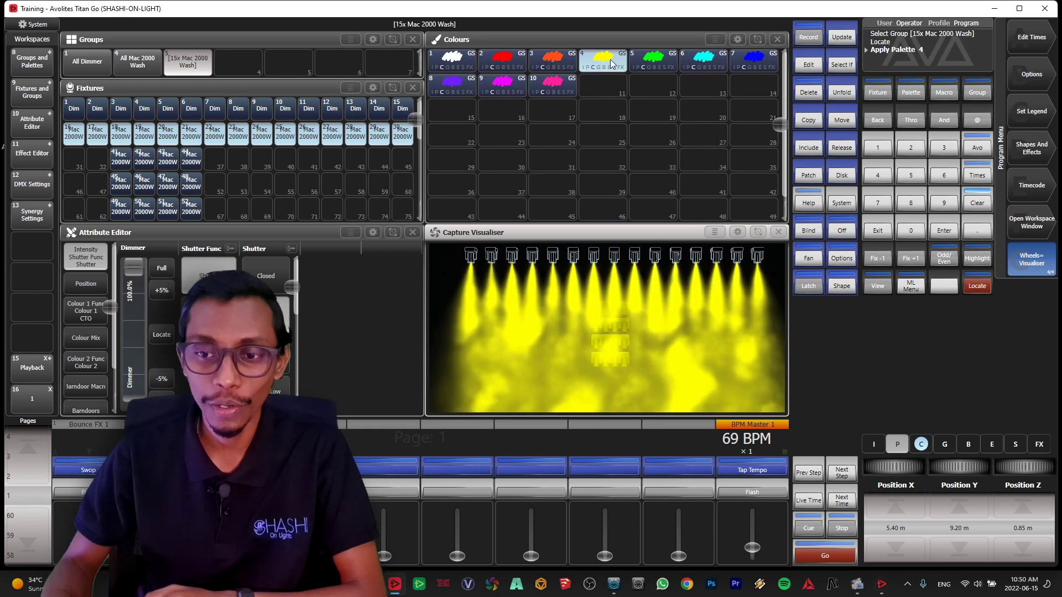
left_click(796, 37)
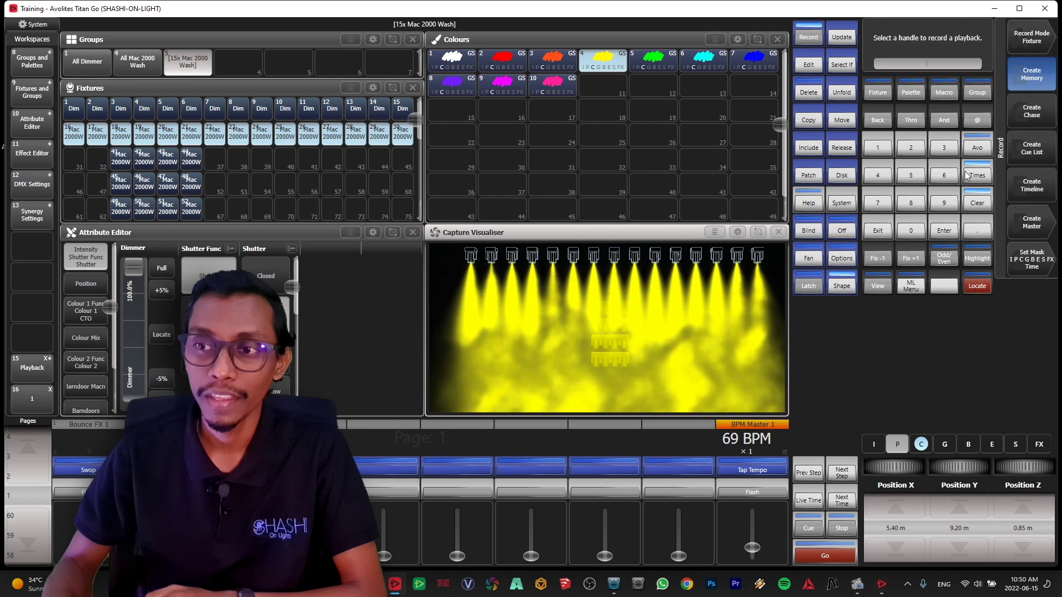
left_click(447, 471)
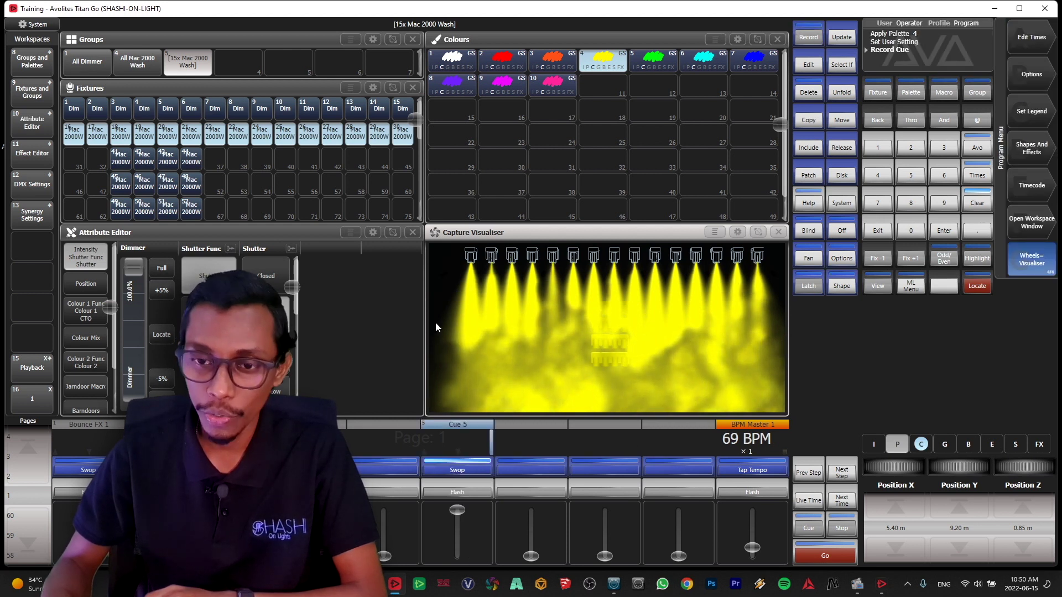
left_click(966, 207)
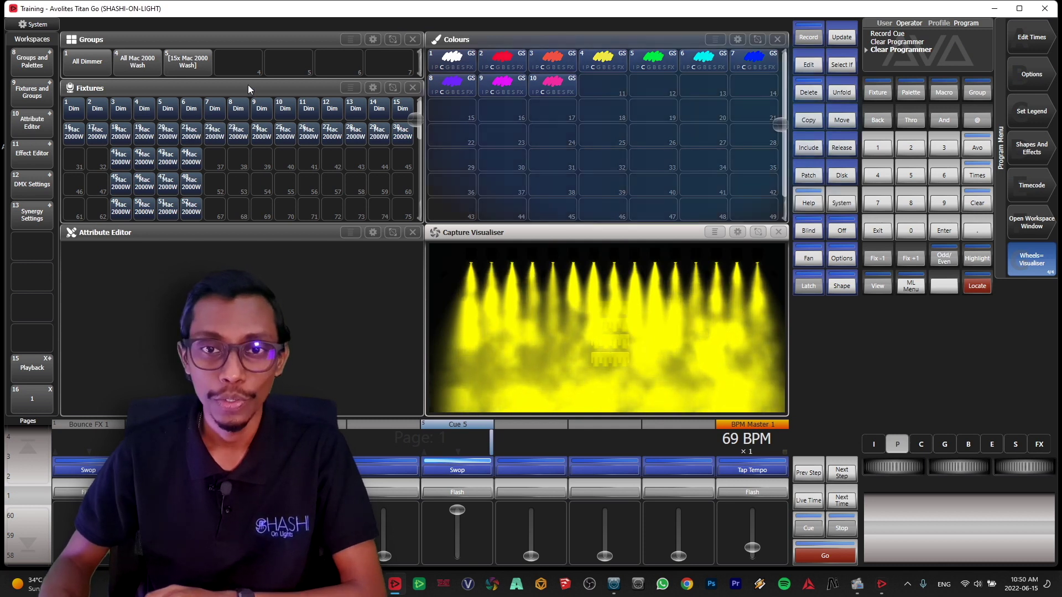
- Start a new key frame shape for the 15x Mac 2000 Wash group and add yellow as its first frame
left_click(191, 63)
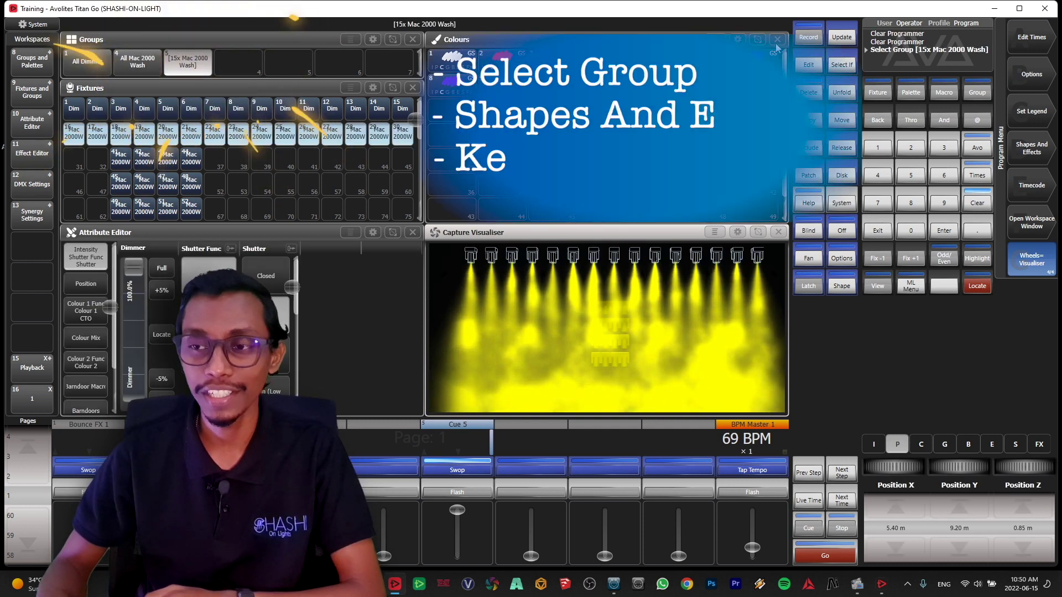
left_click(1016, 164)
left_click(1009, 39)
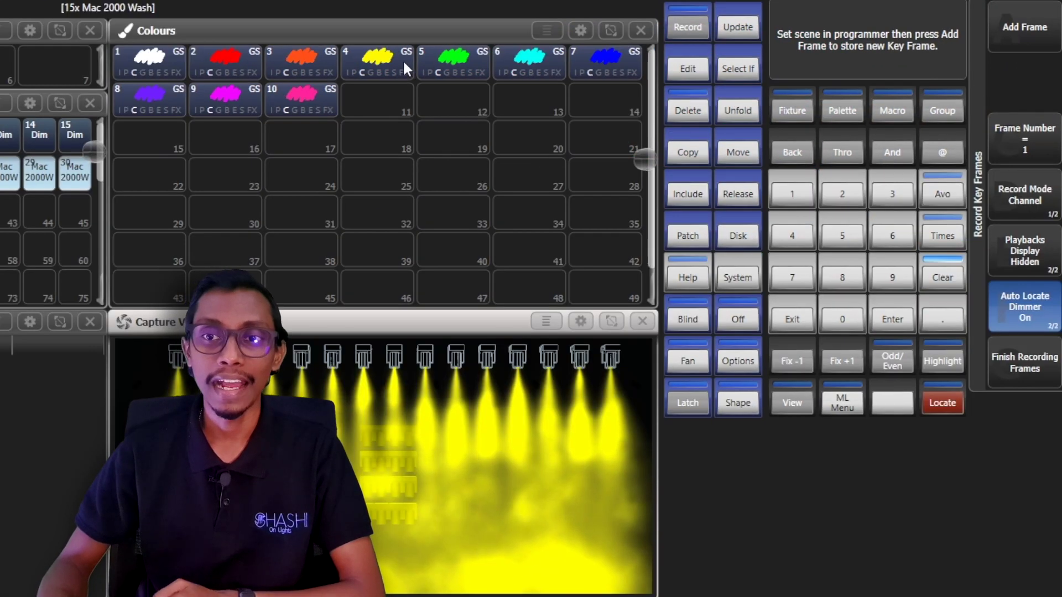
left_click(401, 59)
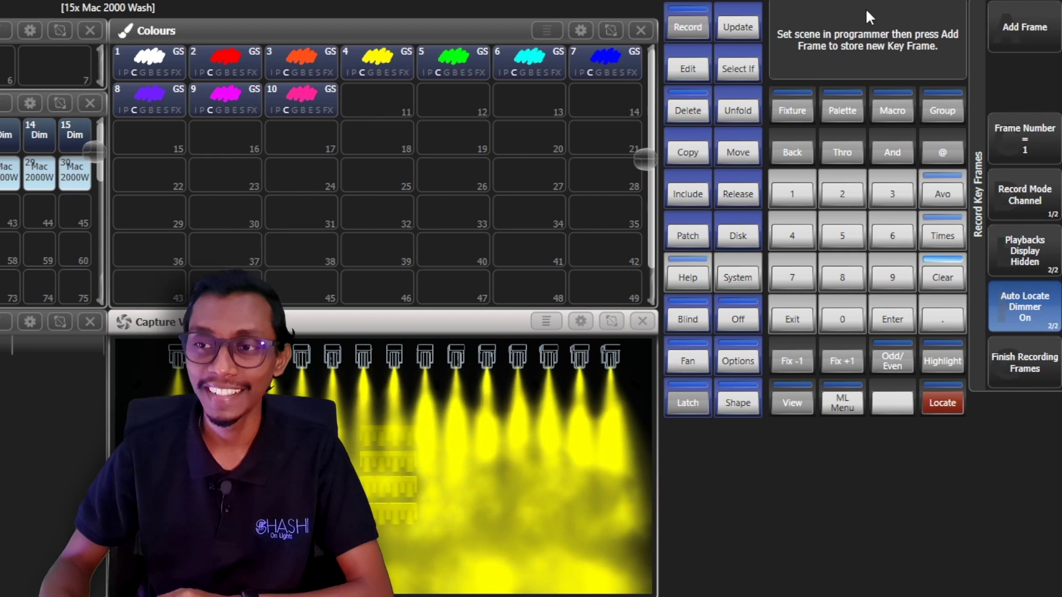
left_click(1026, 44)
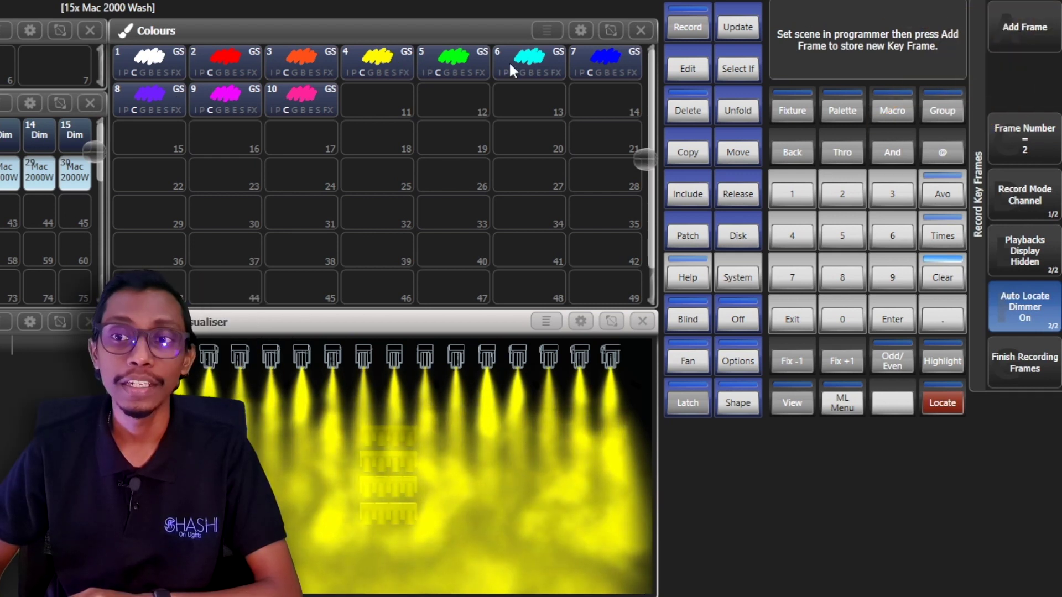
- Add blue as the second key frame and finish recording frames
left_click(606, 58)
left_click(1023, 36)
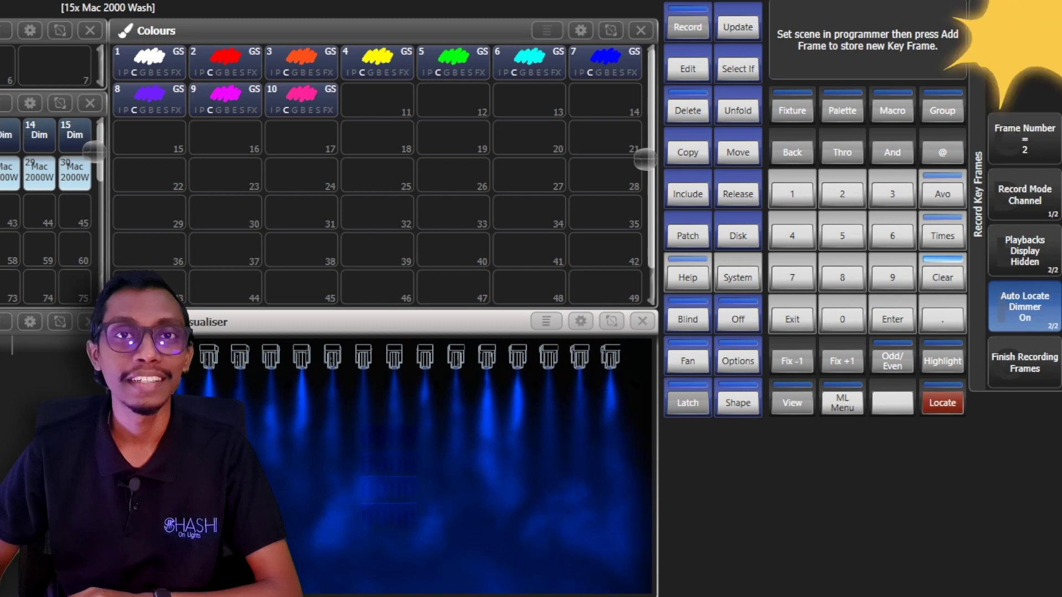
left_click(1026, 366)
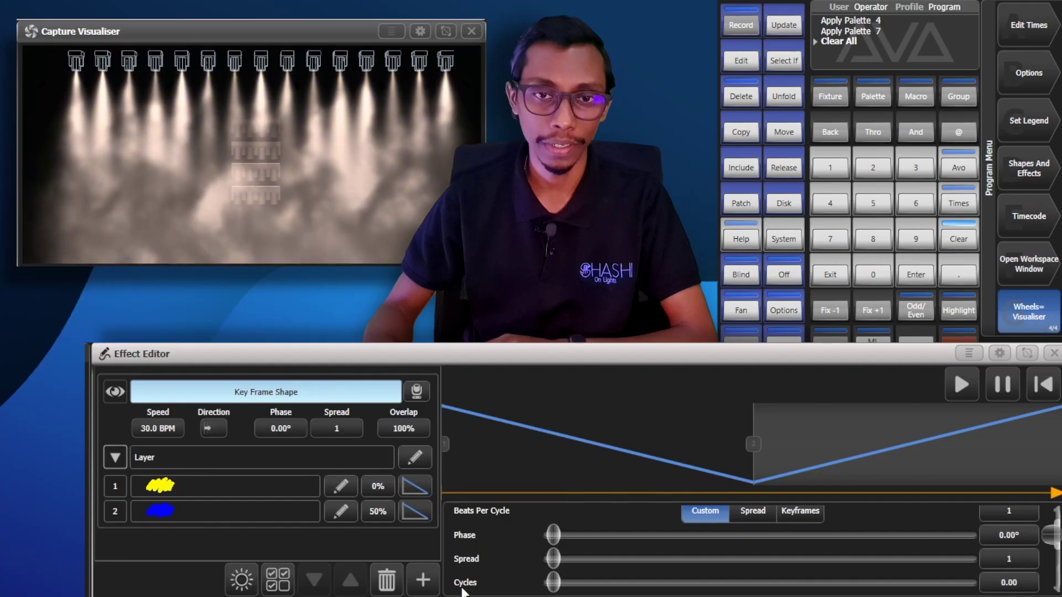
- Change the curves of the yellow and blue key frames from linear ramps to flat, stepped transitions
left_click(415, 486)
left_click(468, 549)
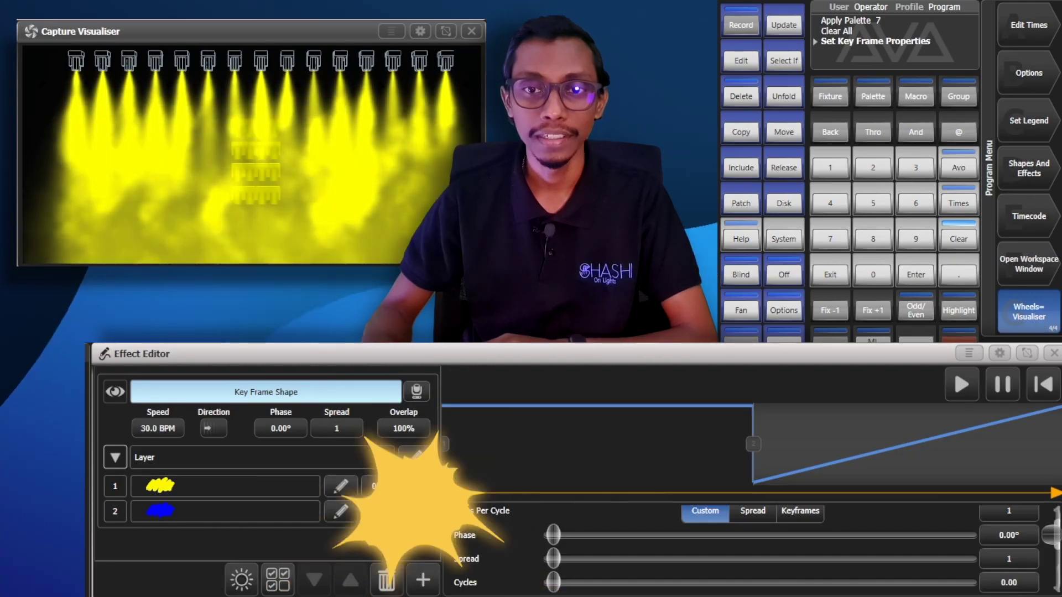
left_click(409, 512)
left_click(468, 575)
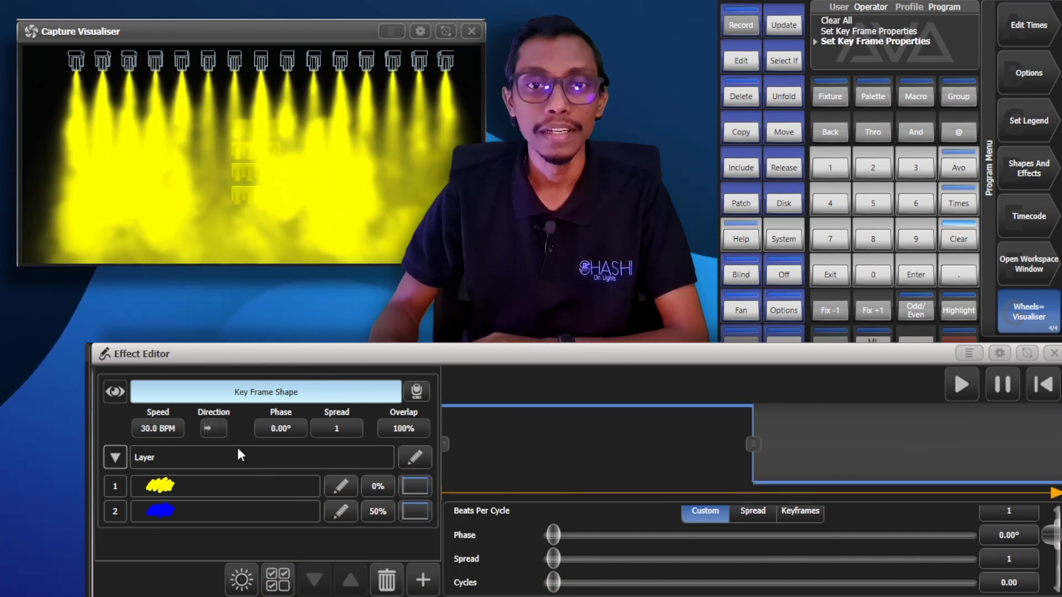
- Set the key frame shape's direction to run horizontally outward from the centre and its spread to 30
left_click(213, 430)
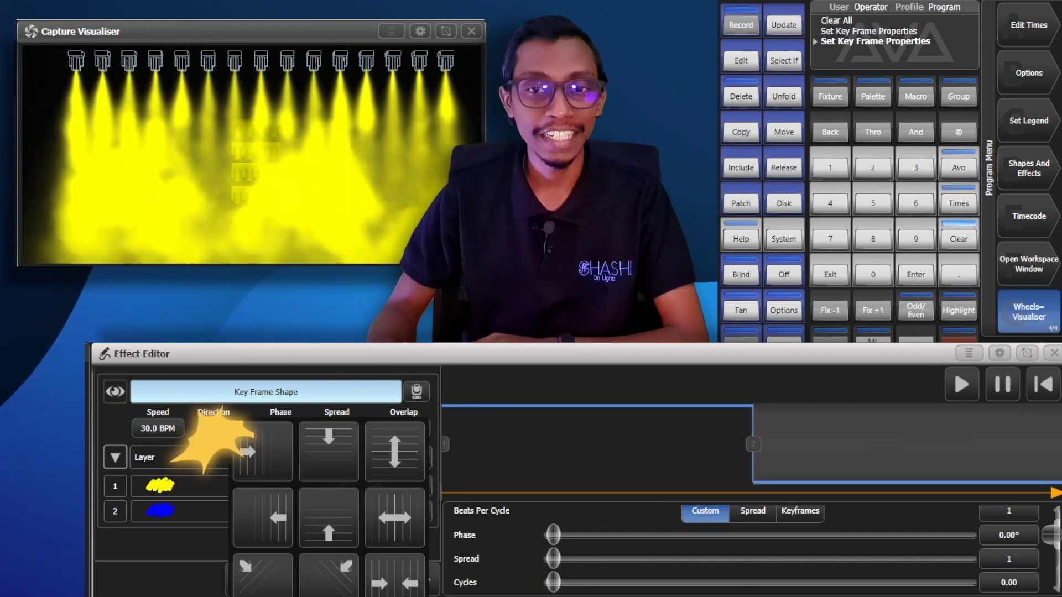
left_click(394, 518)
left_click(354, 435)
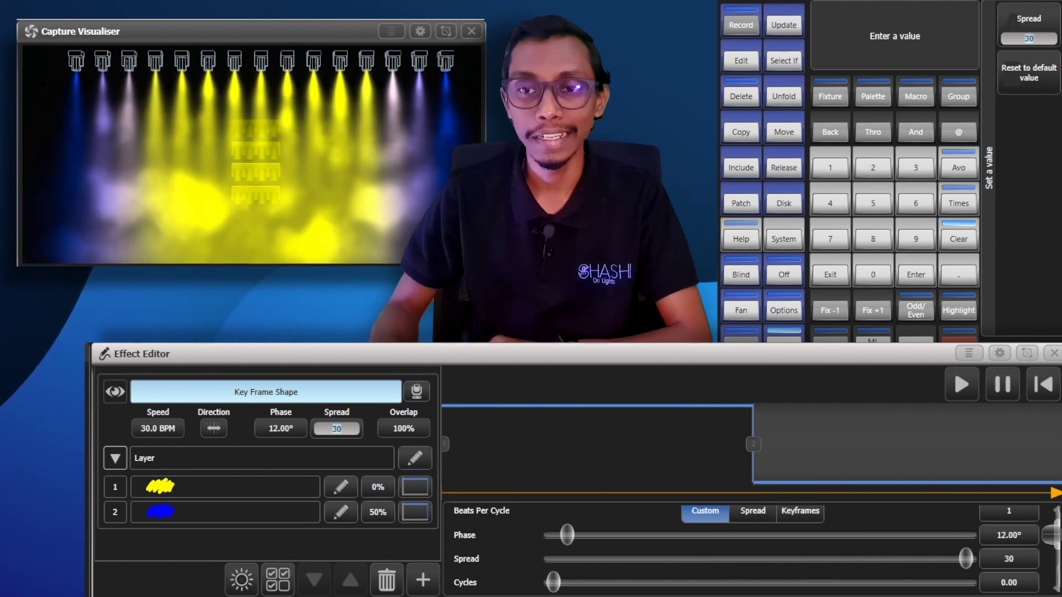
- Adjust the blue key frame's position on the effect timeline, settling at 44.8%
left_click(745, 462)
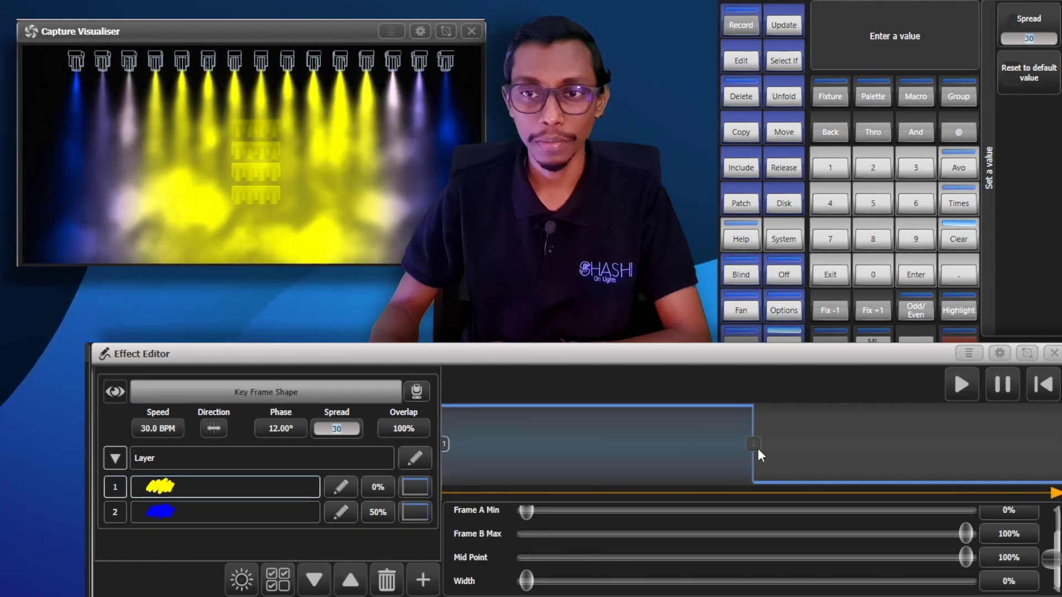
mouse_move(761, 455)
left_mouse_down()
mouse_move(607, 441)
mouse_move(458, 462)
left_mouse_up()
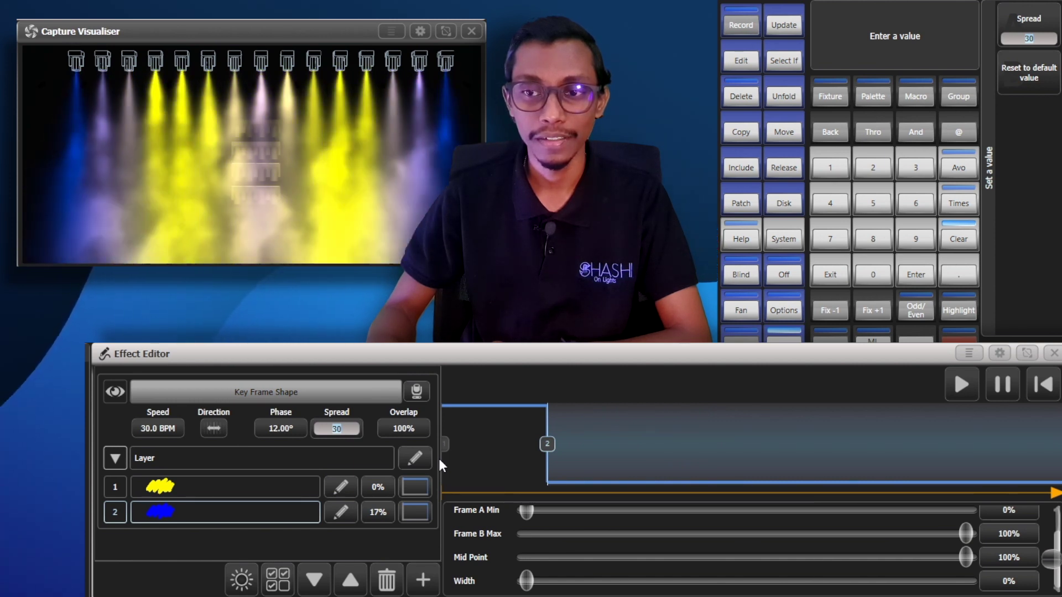
mouse_move(547, 444)
left_mouse_down()
mouse_move(818, 457)
mouse_move(828, 493)
left_mouse_up()
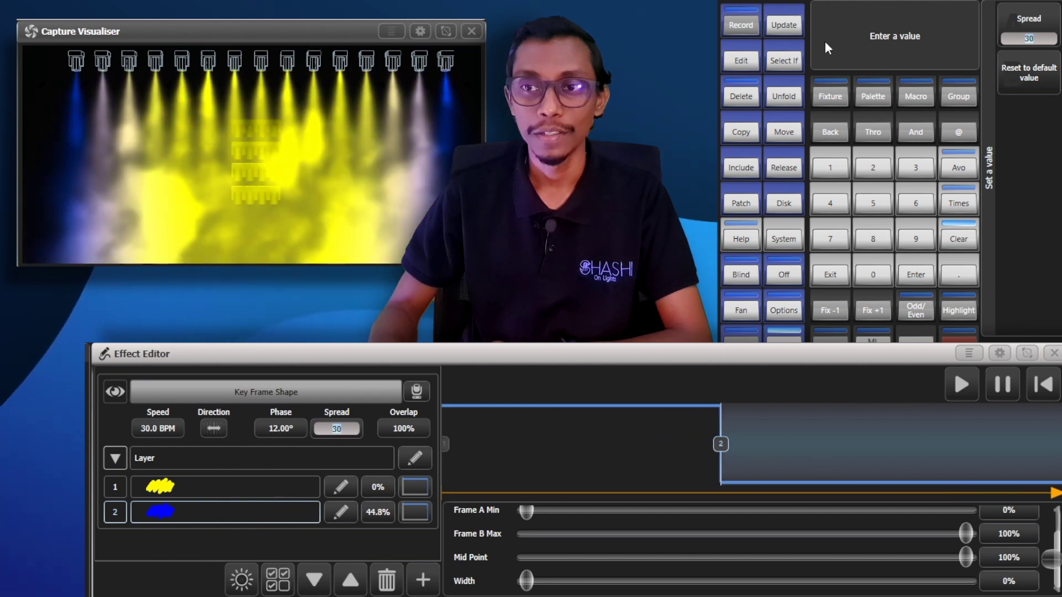
- Set the record mode to Channel for recording the effect
left_click(741, 25)
left_click(1029, 25)
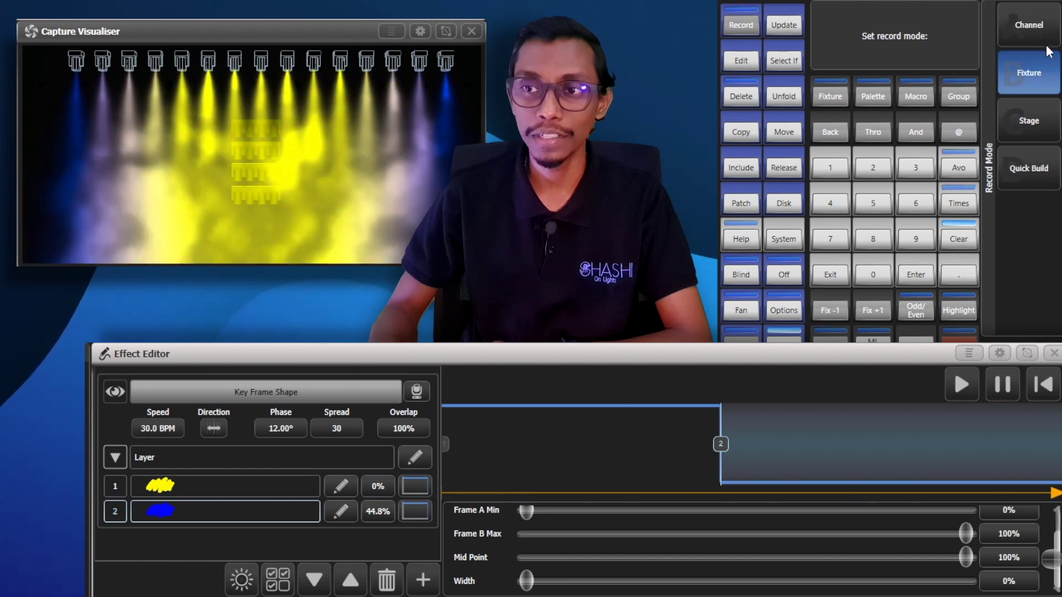
left_click(1028, 22)
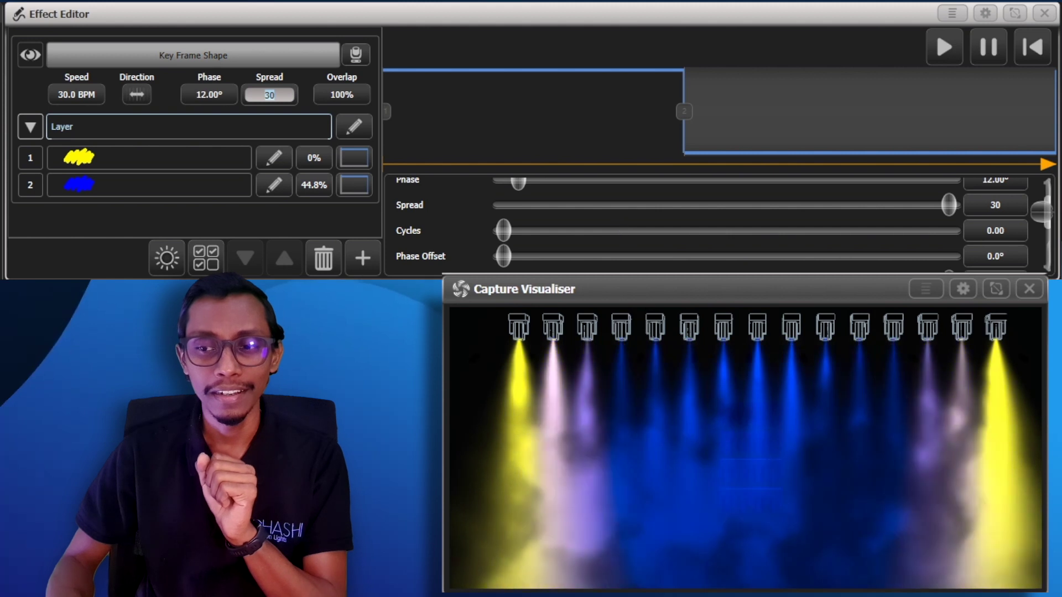
- Lower the effect's spread one value at a time to 3 and below to compare the resulting looks
key("Down")
key("Down")
key("Down")
key("Down")
key("Down")
key("Down")
key("Down")
key("Down")
key("Down")
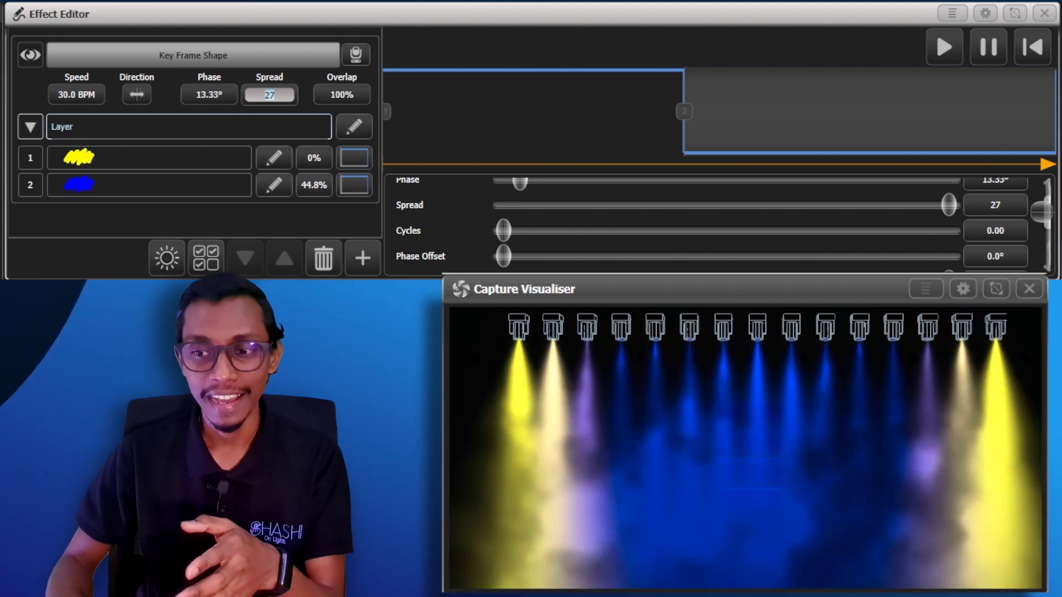
key("Down")
key("Down")
key("Down")
key("Down")
key("Down")
key("Down")
key("Down")
key("Down")
key("Down")
key("Down")
key("Down")
key("Down")
key("Down")
key("Down")
key("Down")
key("Down")
key("Down")
key("Down")
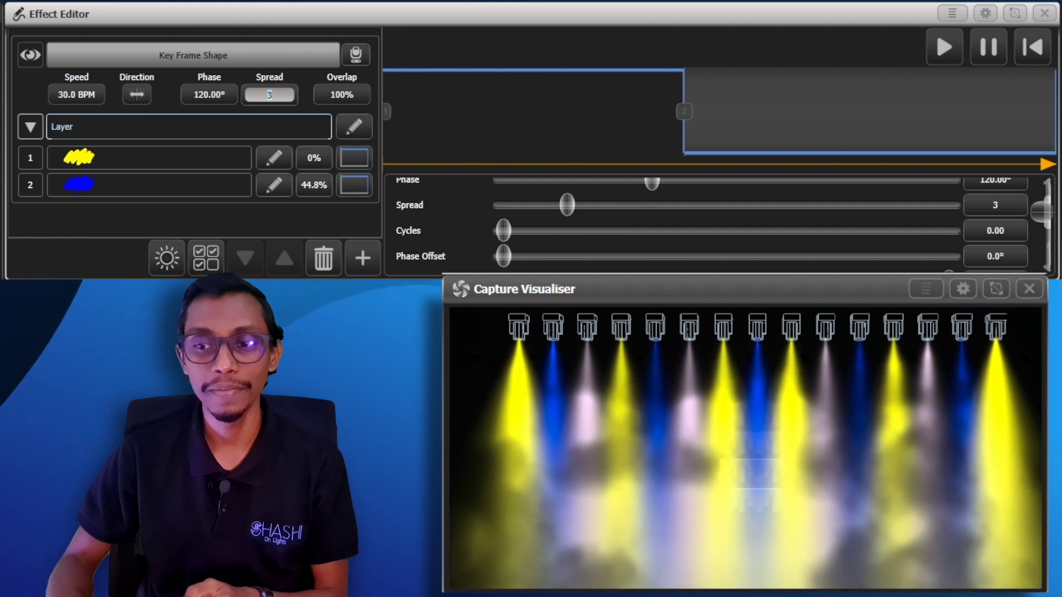
key("Down")
key("Down")
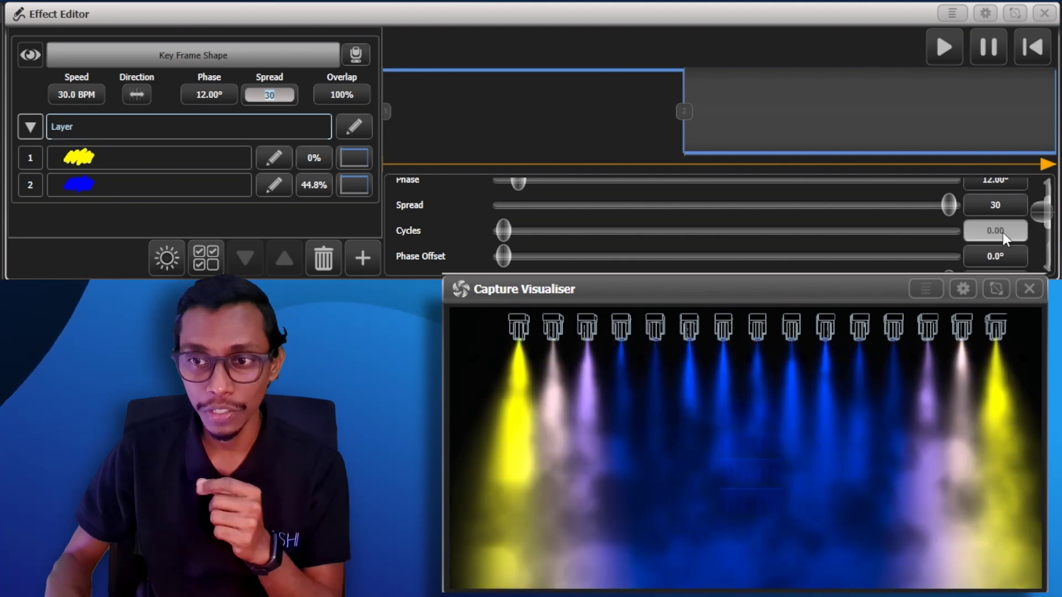
- Set the effect's cycles to 0.5
left_click(995, 230)
type("0.5")
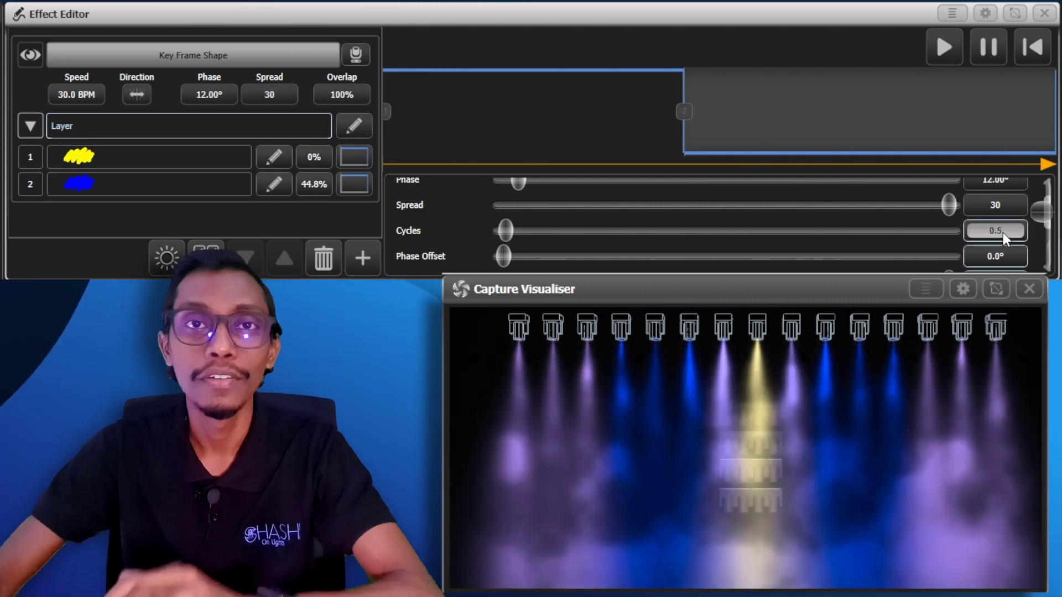
key("Return")
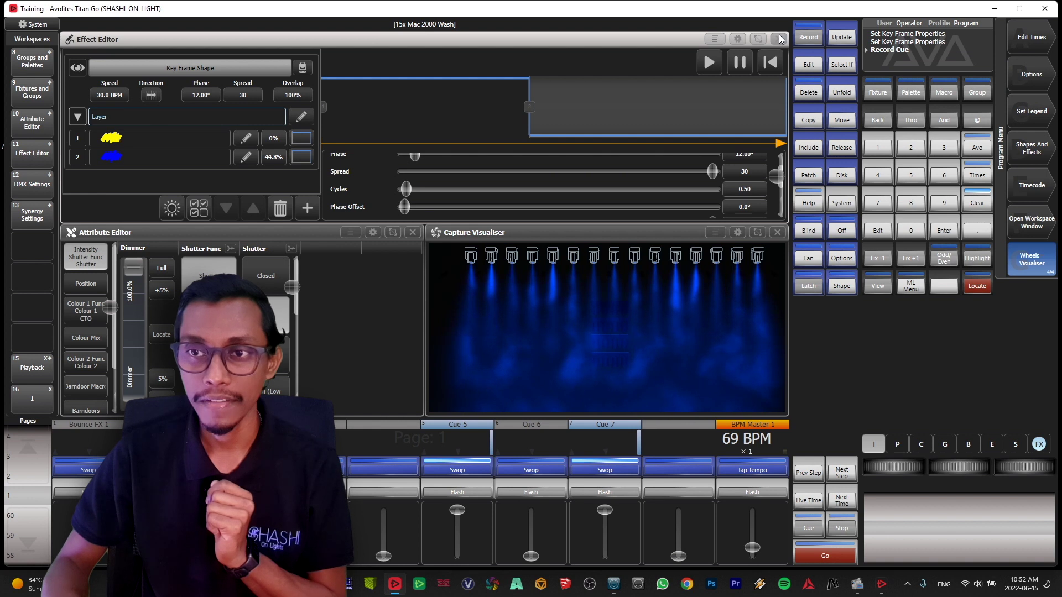
- Close the Effect Editor and clear the programmer
left_click(780, 39)
left_click(977, 203)
left_click(977, 203)
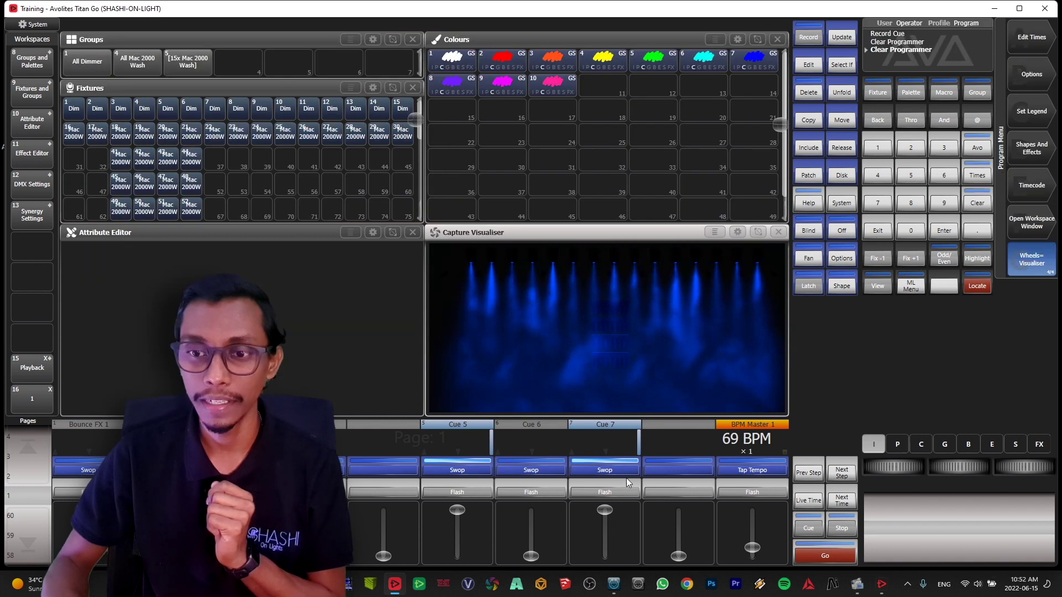
- Play back Cue 6 and Cue 7 in turn over Cue 5 to compare the recorded effects in the visualiser
left_click_drag(539, 534, 533, 477)
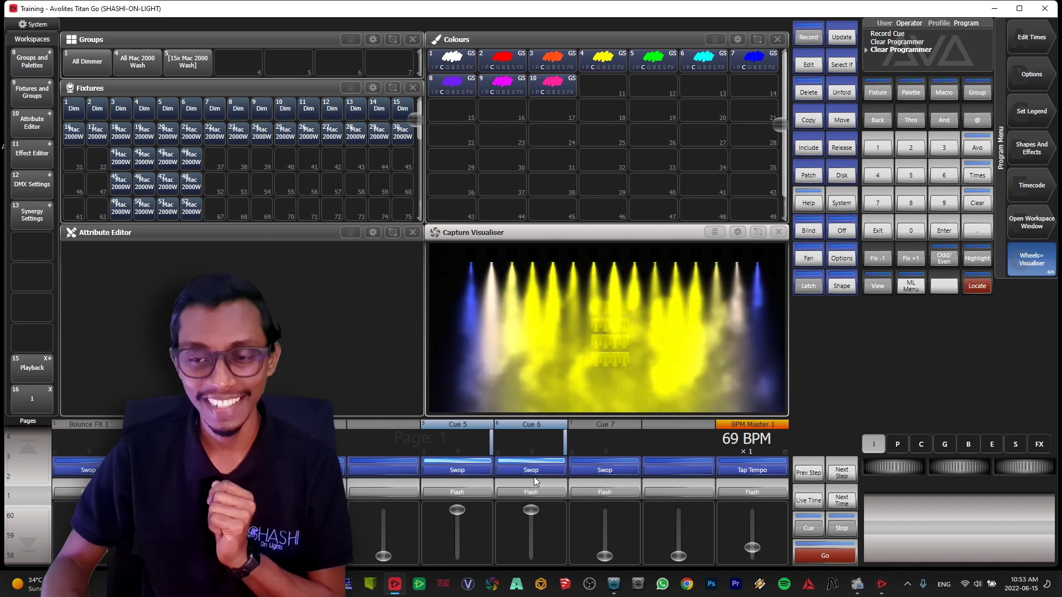
left_click_drag(531, 510, 626, 555)
left_click_drag(605, 510, 605, 556)
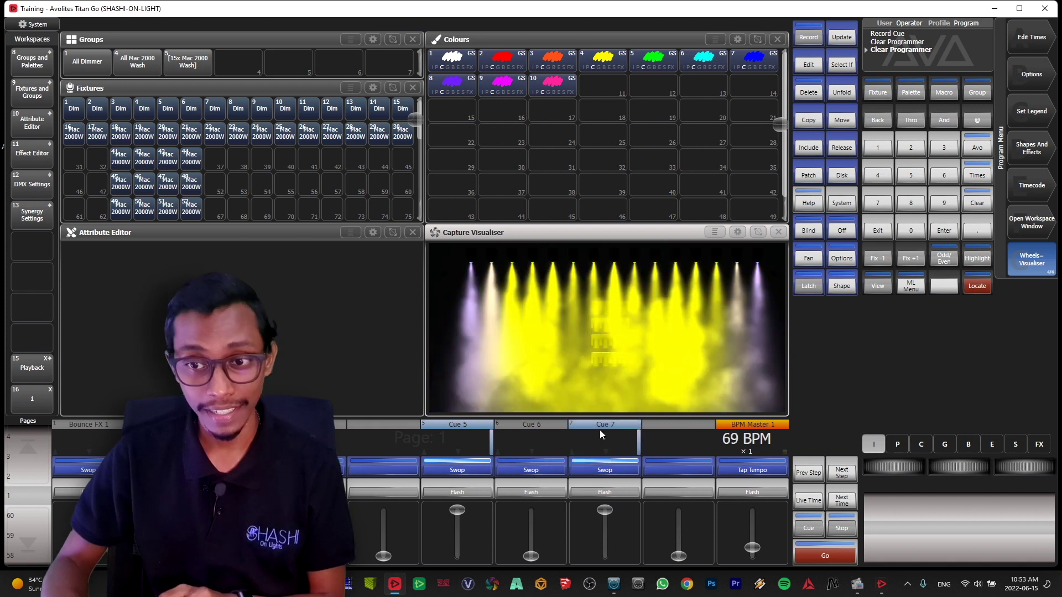
mouse_move(457, 510)
left_mouse_down()
mouse_move(457, 553)
mouse_move(457, 510)
left_mouse_up()
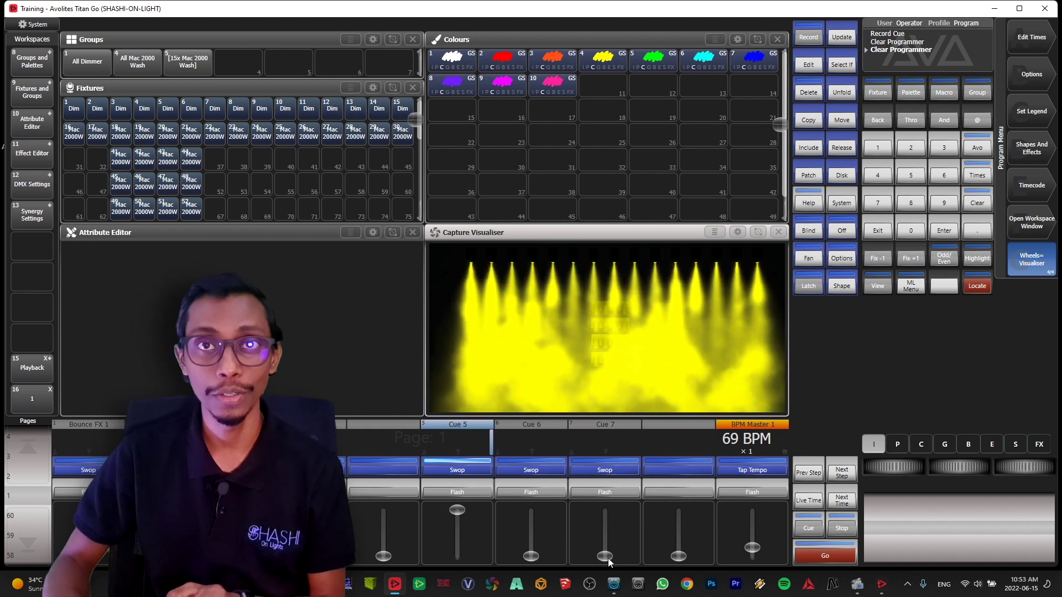
left_click_drag(531, 556, 532, 412)
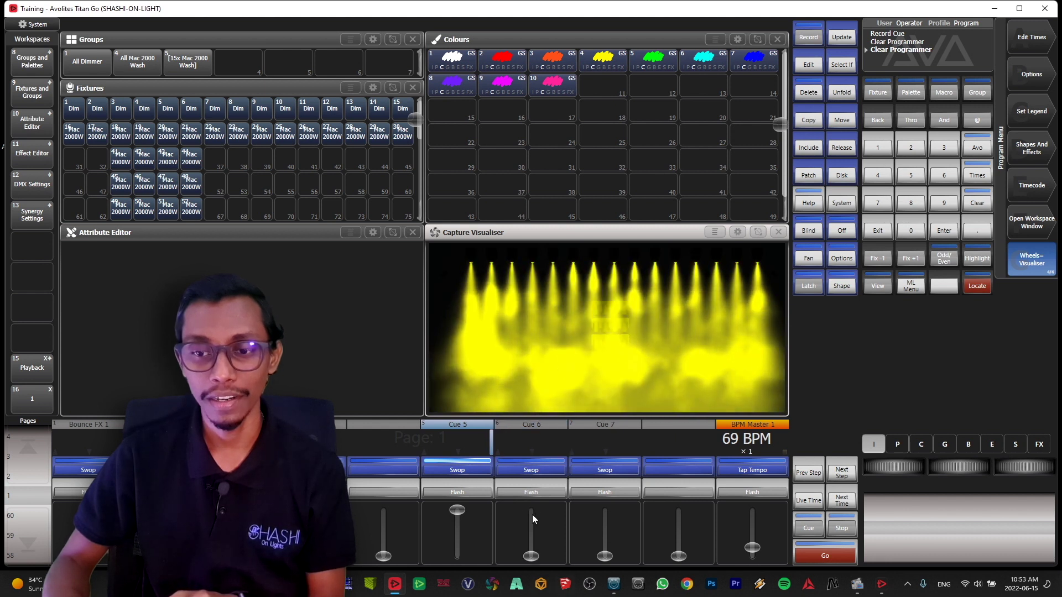
left_click_drag(534, 562, 539, 470)
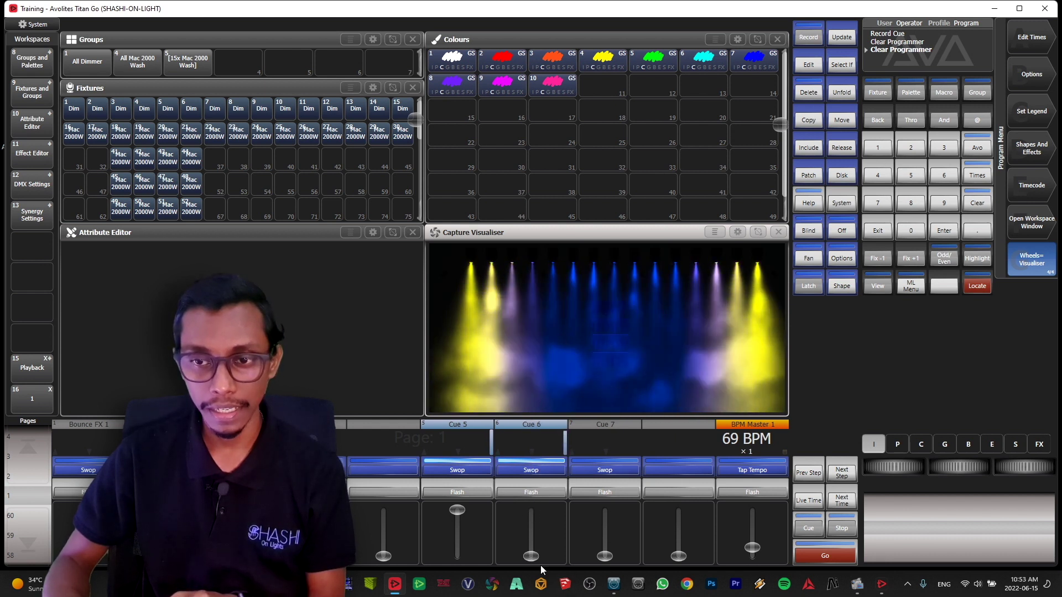
left_click(539, 471)
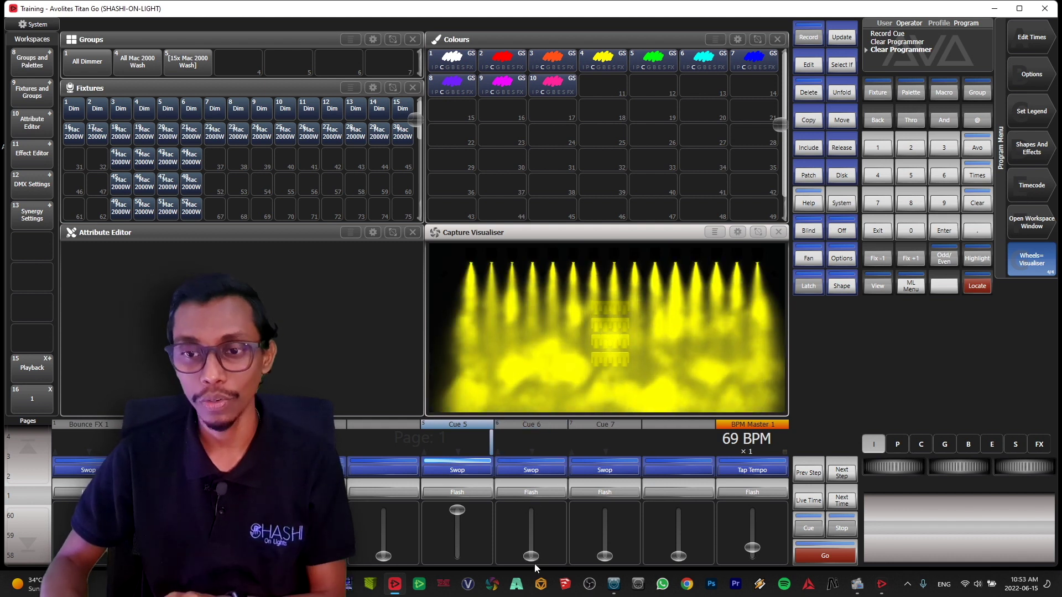
- Include Cue 6 in the programmer, open its key frame shape, and set the blue key frame's mid point to 64%
left_click(808, 149)
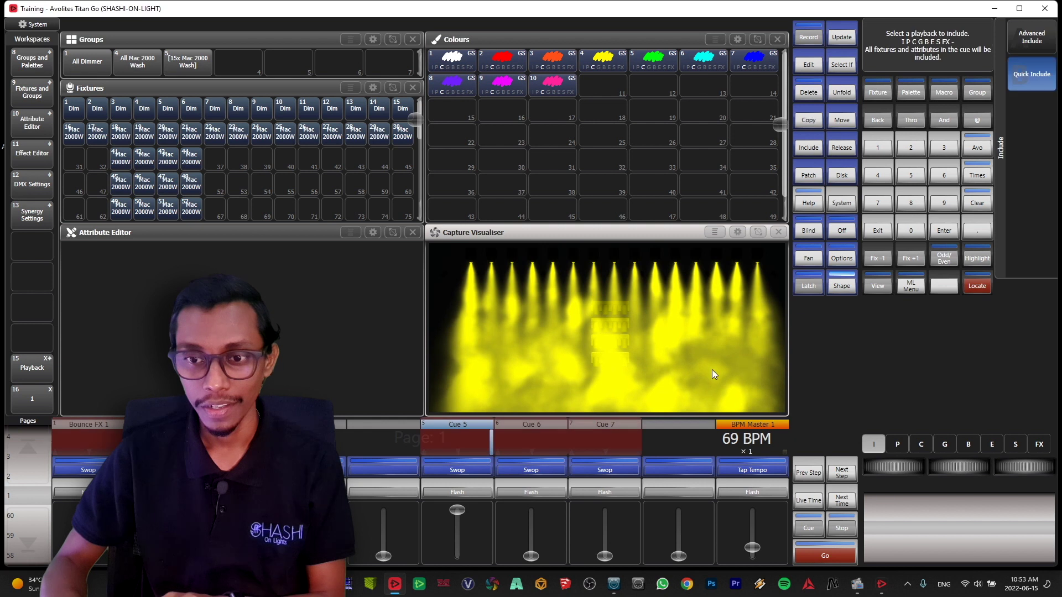
left_click(531, 470)
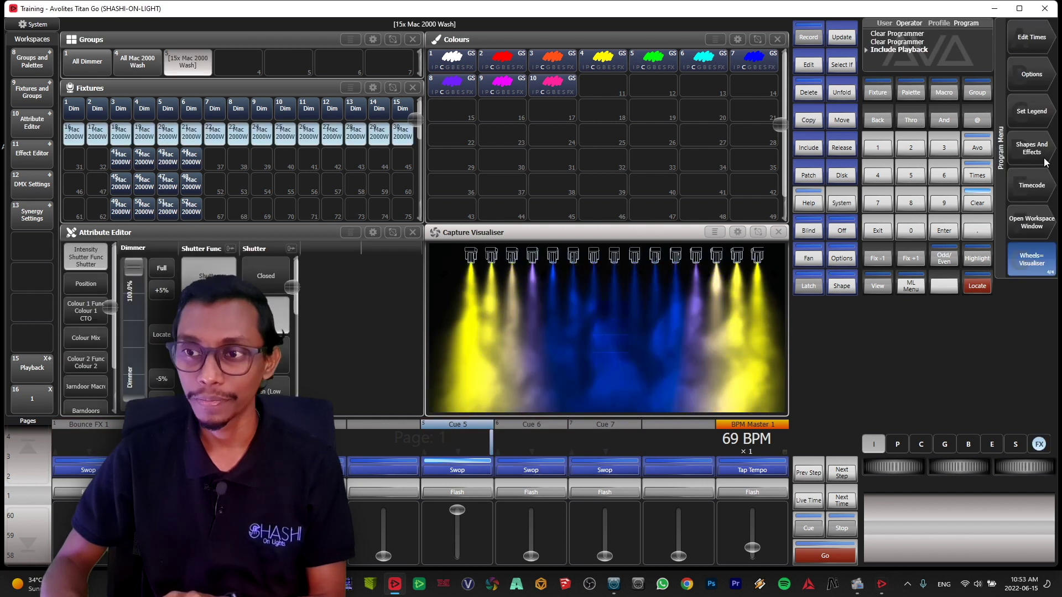
left_click(1039, 444)
left_click(1032, 111)
left_click(1031, 37)
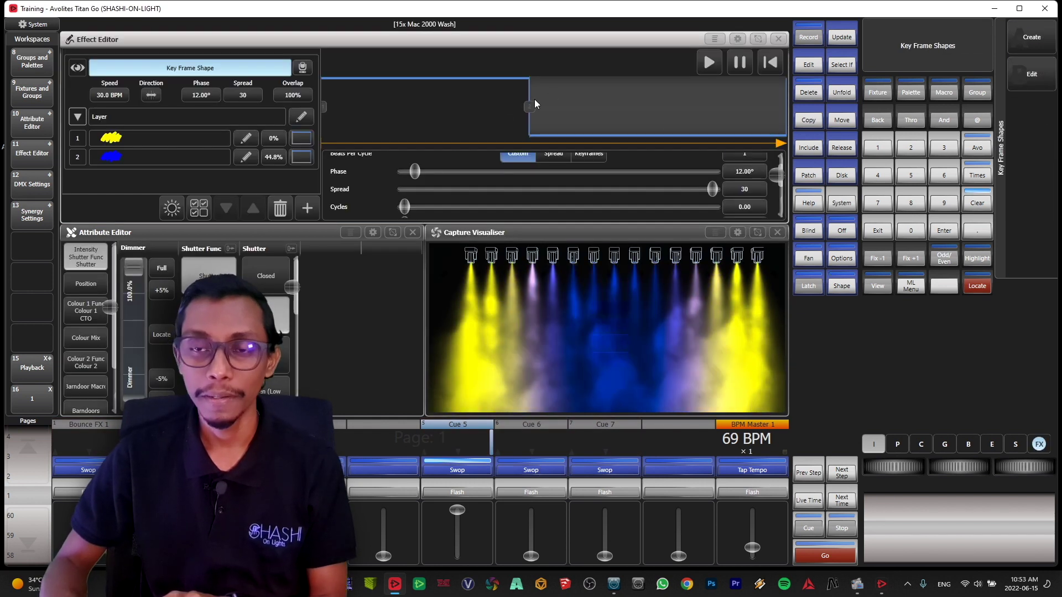
left_click(528, 107)
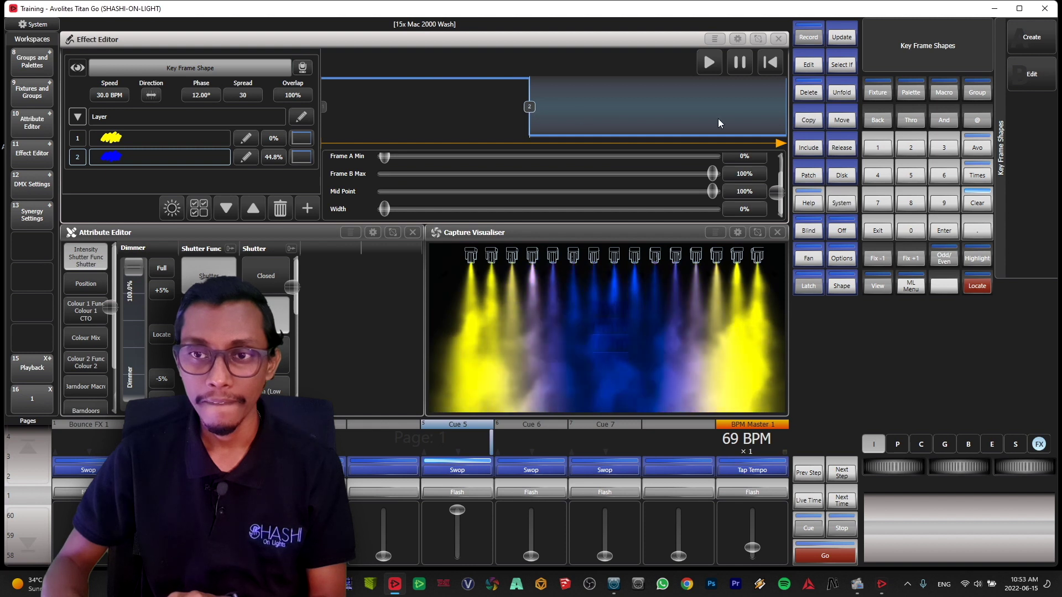
left_click_drag(712, 191, 596, 191)
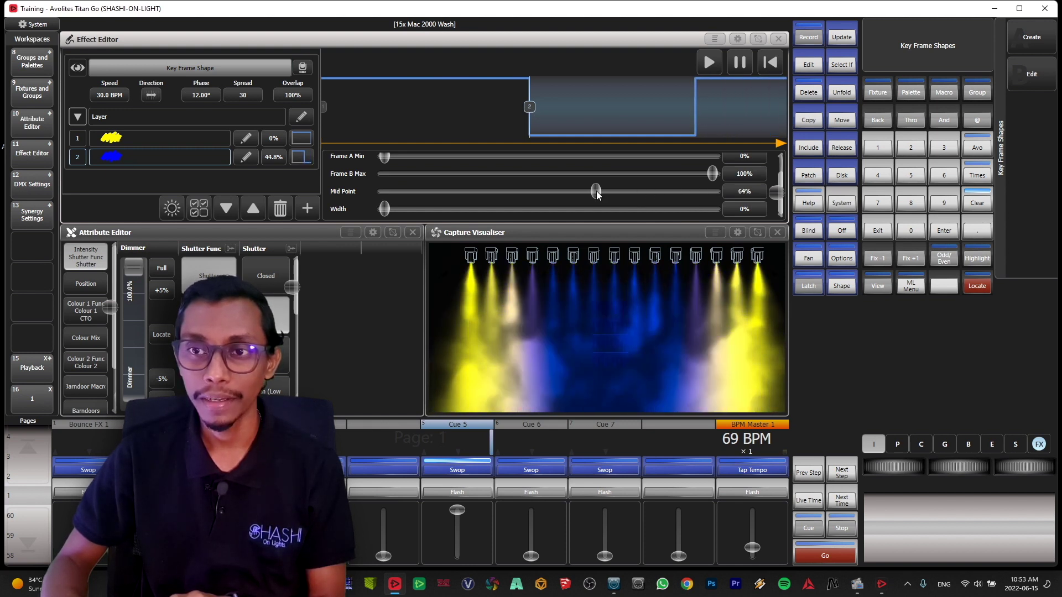
- Merge the edited effect into Cue 6 and, with the programmer cleared, play back Cue 6 and Cue 7 in turn over Cue 5
left_click(808, 37)
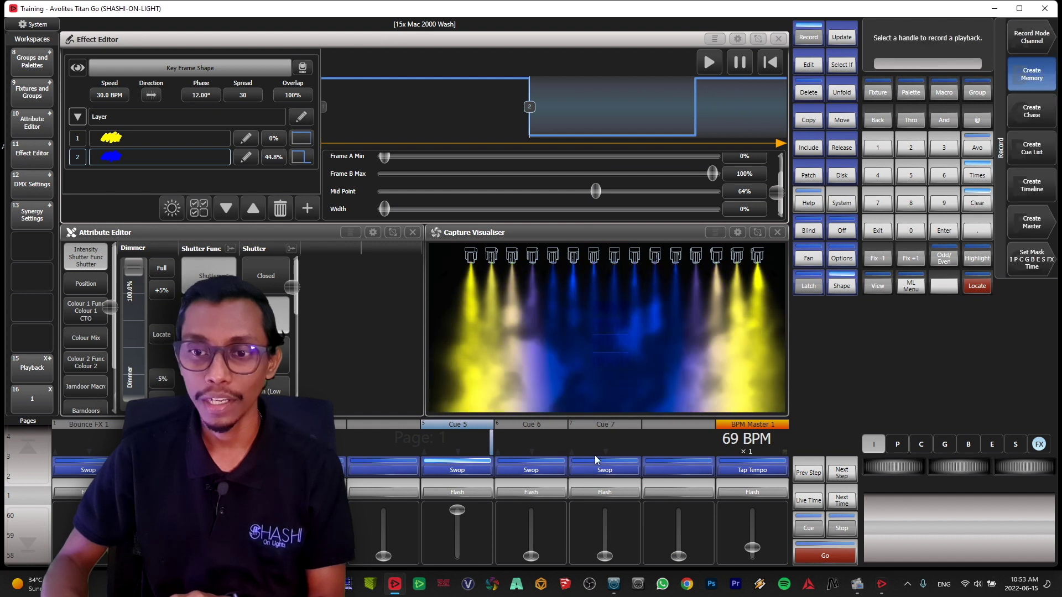
left_click(548, 469)
left_click(531, 469)
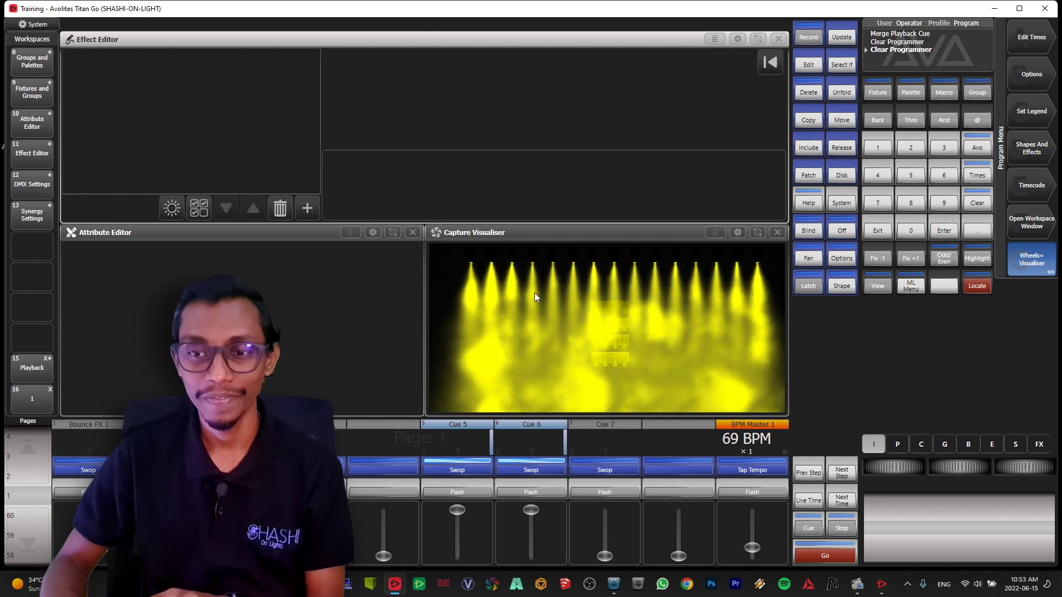
left_click_drag(531, 510, 586, 420)
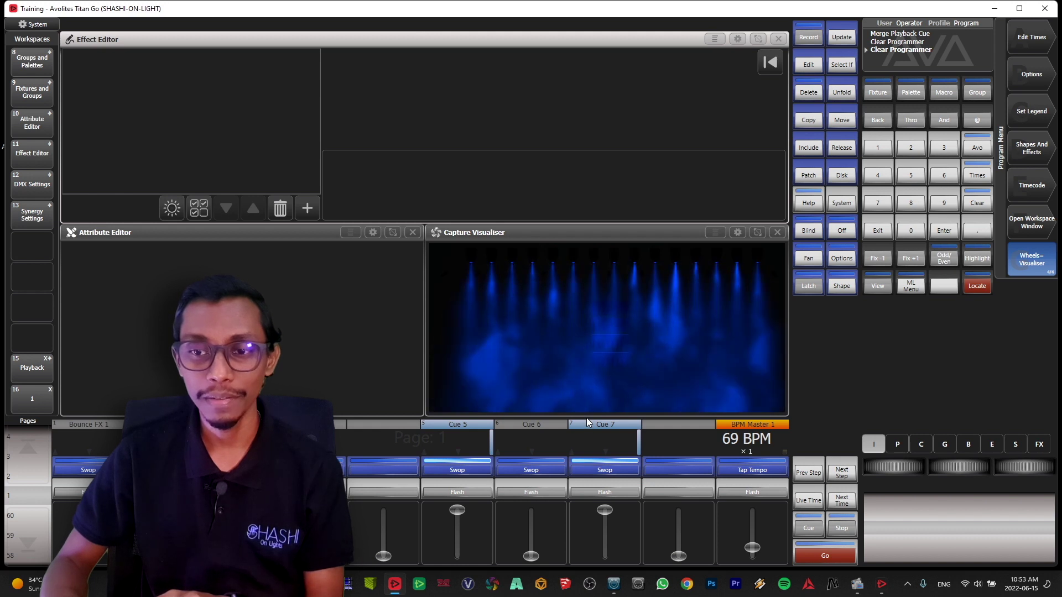
left_click_drag(604, 510, 604, 556)
- Include Cue 7 in the programmer, move its blue key frame to 9.9%, and set that key frame's mid point to 48%
left_click(815, 149)
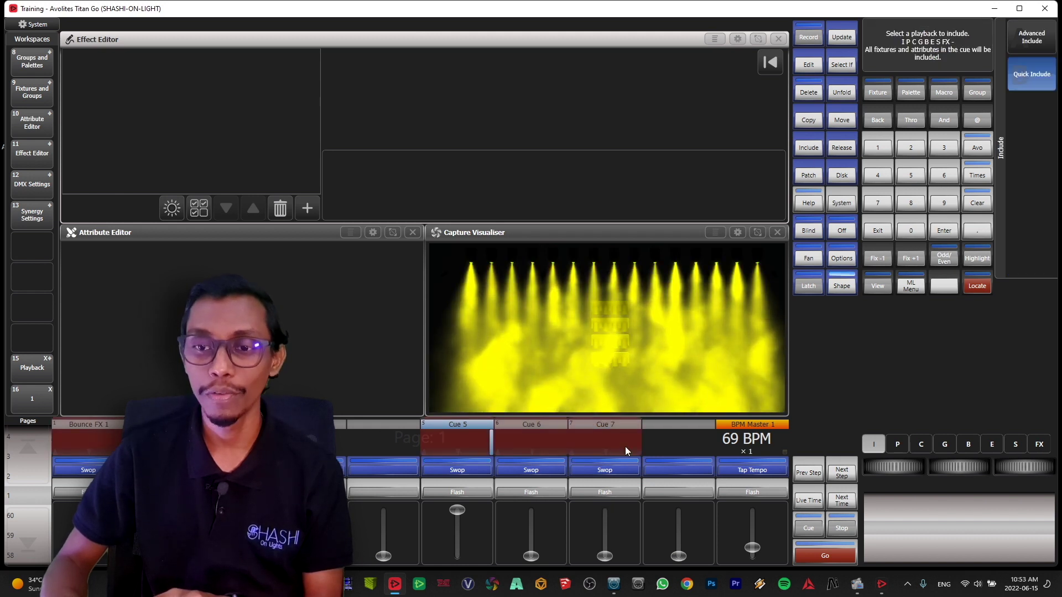
left_click(616, 467)
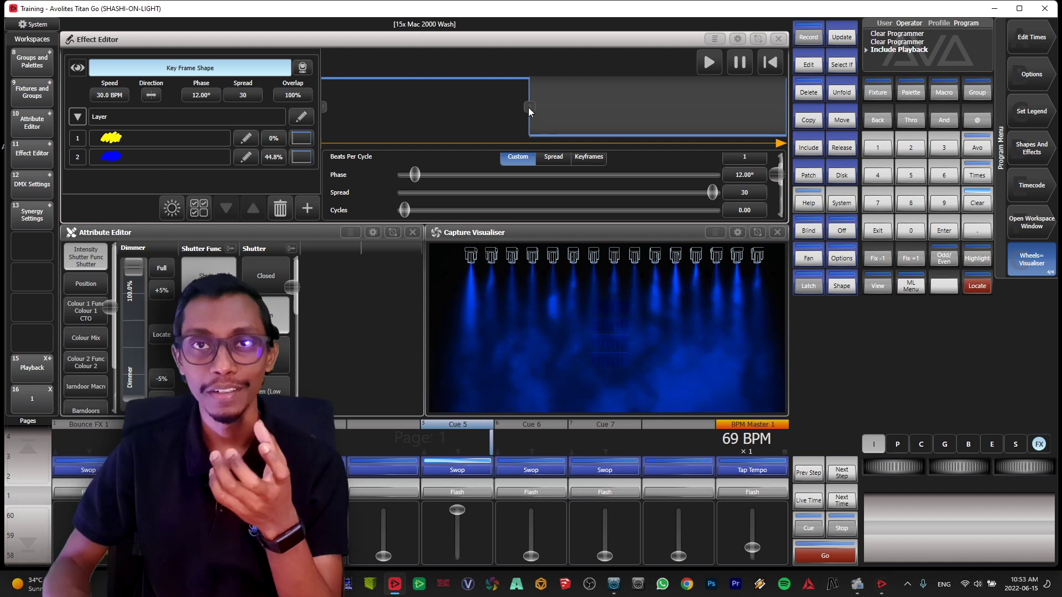
left_click_drag(529, 108, 379, 116)
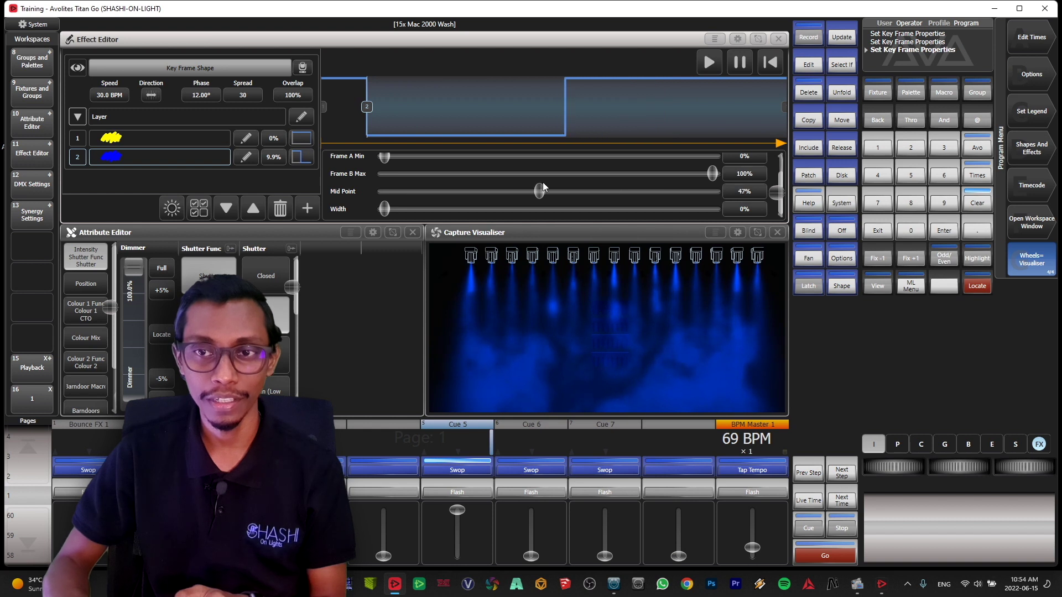
- Merge the edited effect into Cue 7 and, with the programmer cleared, play it back over Cue 5
left_click(811, 43)
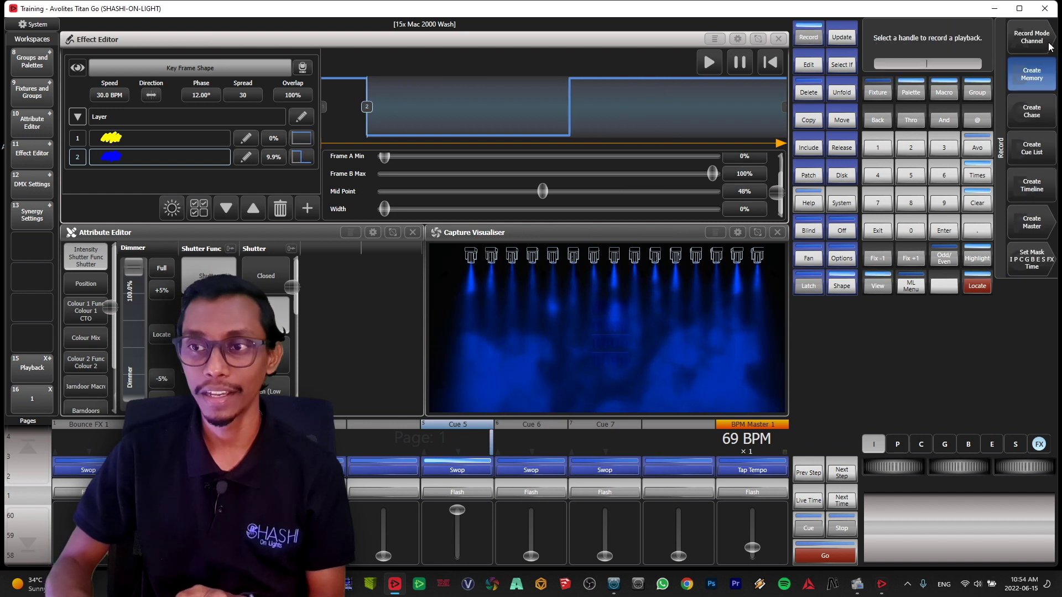
left_click(598, 469)
left_click(1041, 118)
left_click(977, 204)
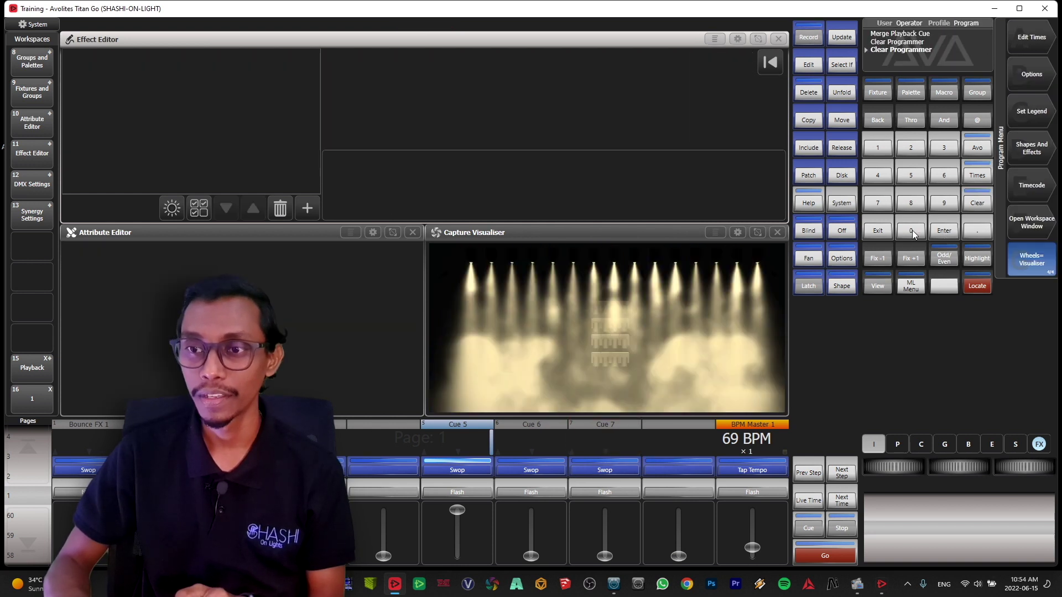
left_click_drag(605, 556, 615, 355)
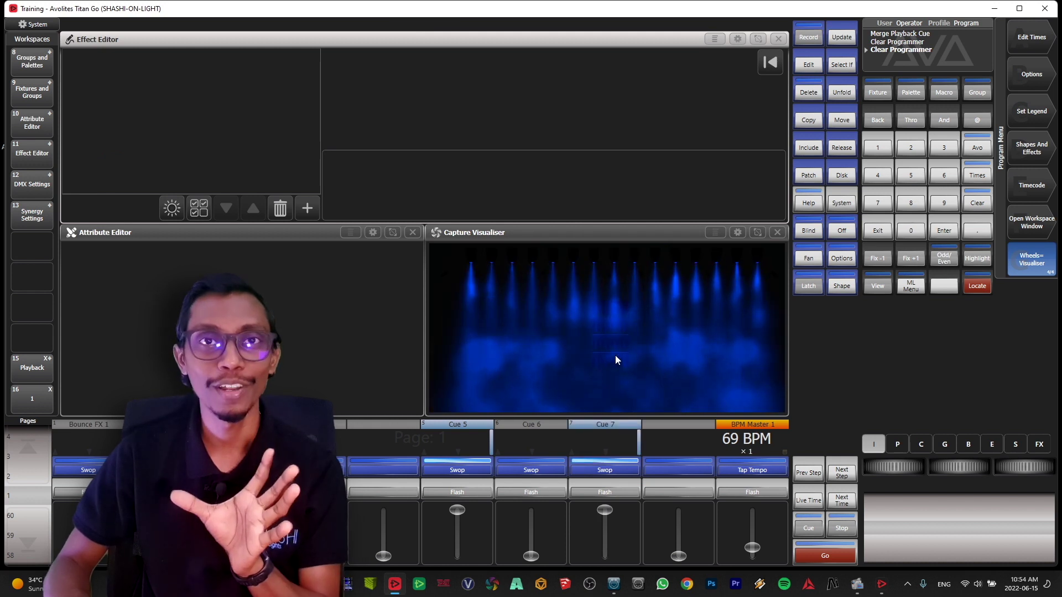
left_click_drag(615, 355, 621, 420)
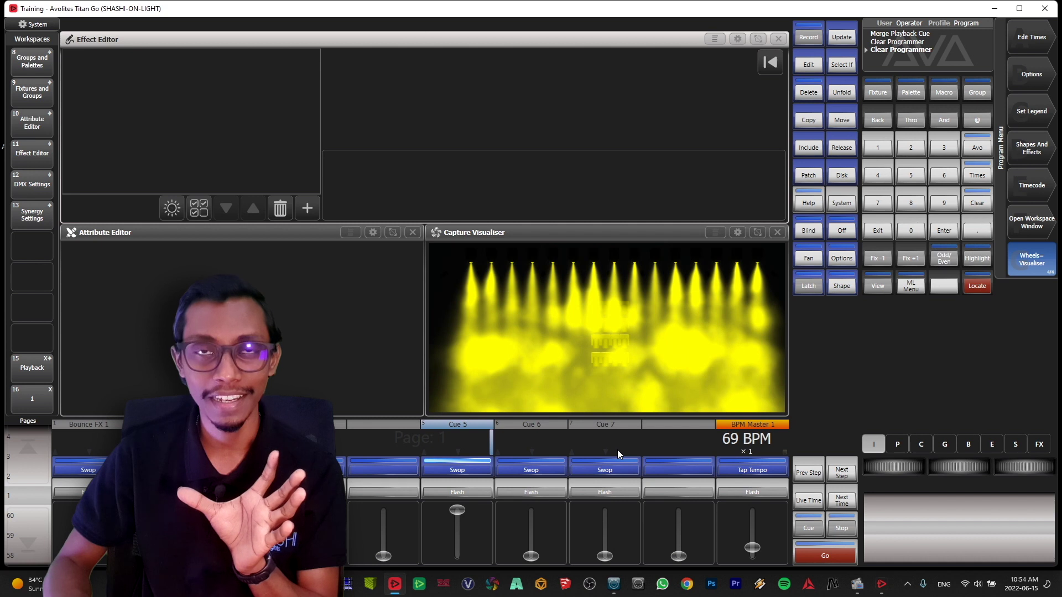